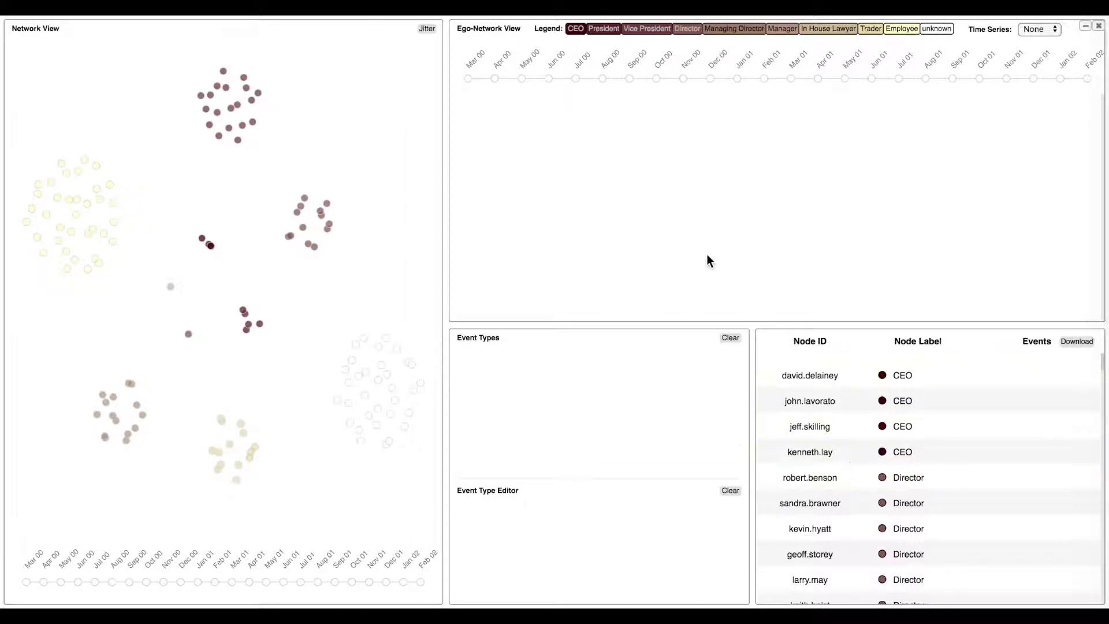
Highlight the CEO, President, Vice President, Director and Managing Director groups one after another in the network view.
left_click(576, 30)
left_click(606, 34)
left_click(638, 36)
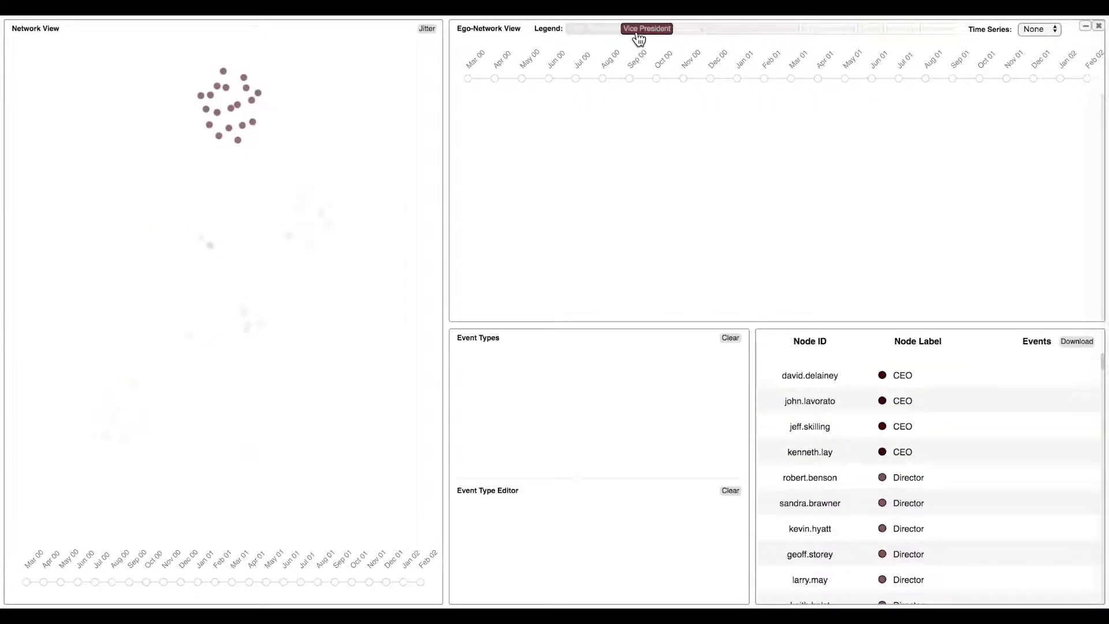
left_click(680, 36)
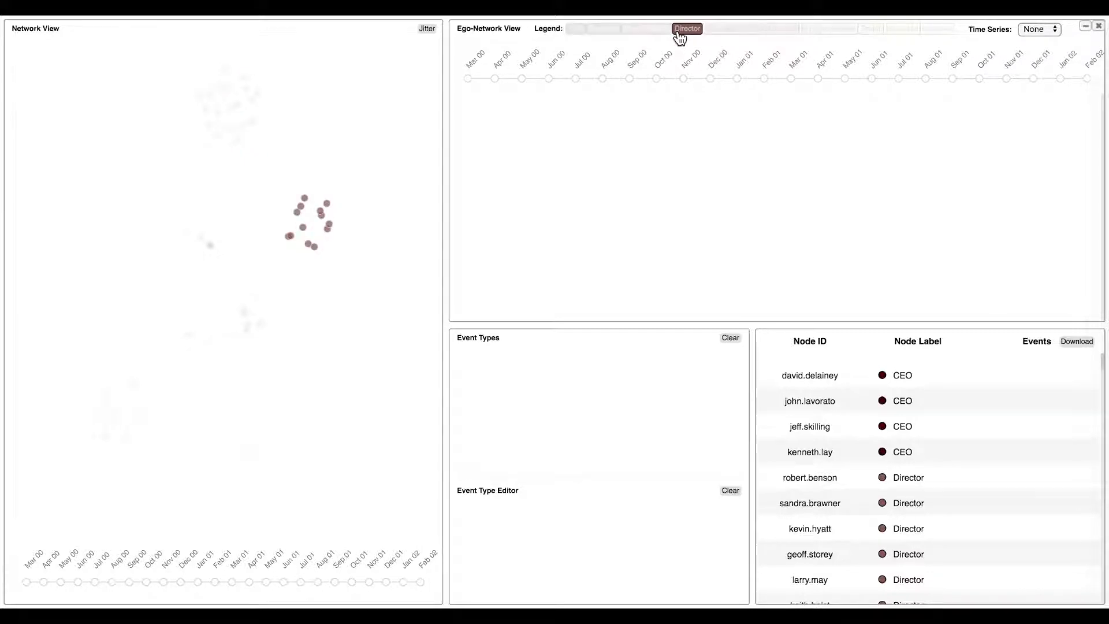
left_click(714, 36)
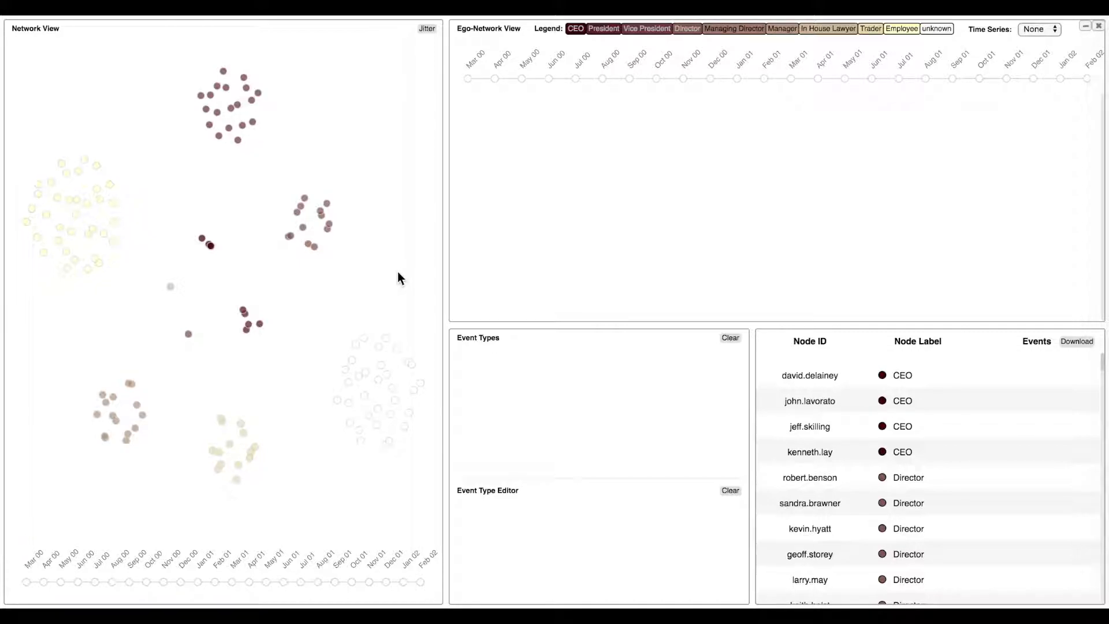
Preview the links between nodes month by month along the network view's timeline, starting from Mar 00.
mouse_move(30, 561)
mouse_move(64, 565)
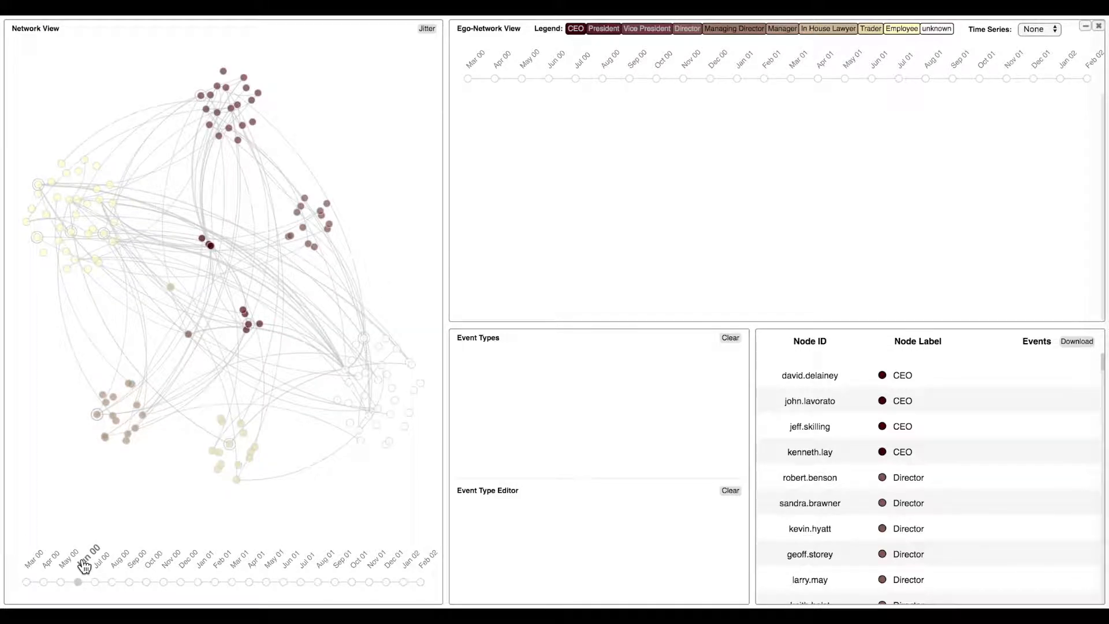
mouse_move(107, 566)
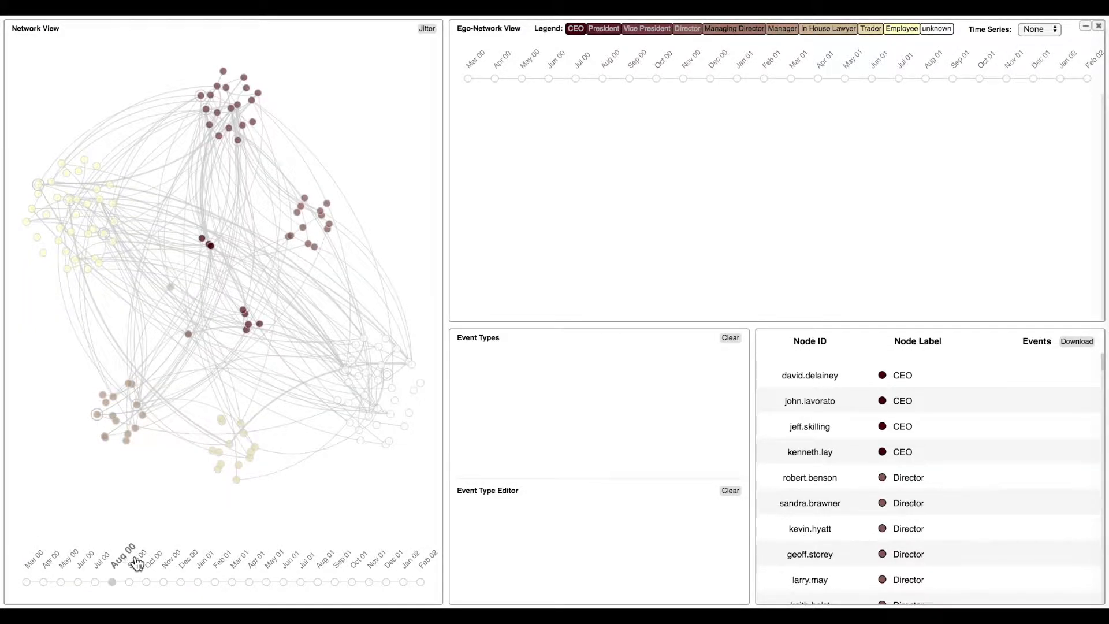
mouse_move(180, 562)
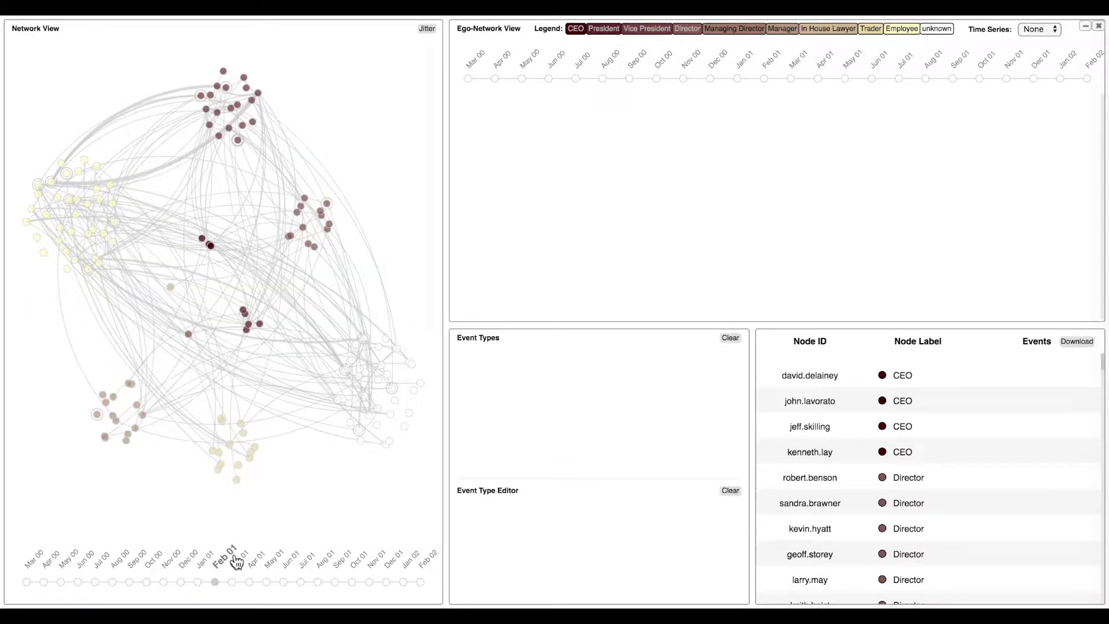
mouse_move(284, 563)
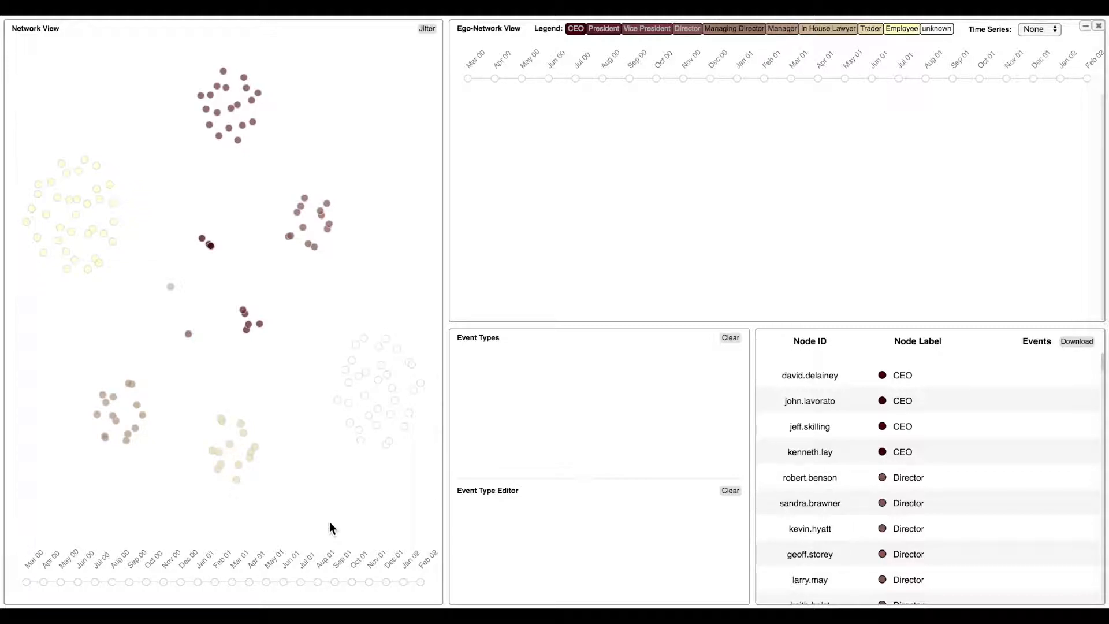
Show the ego-network timelines of the rightmost President node in the network and the second CEO in the node table.
left_click(261, 329)
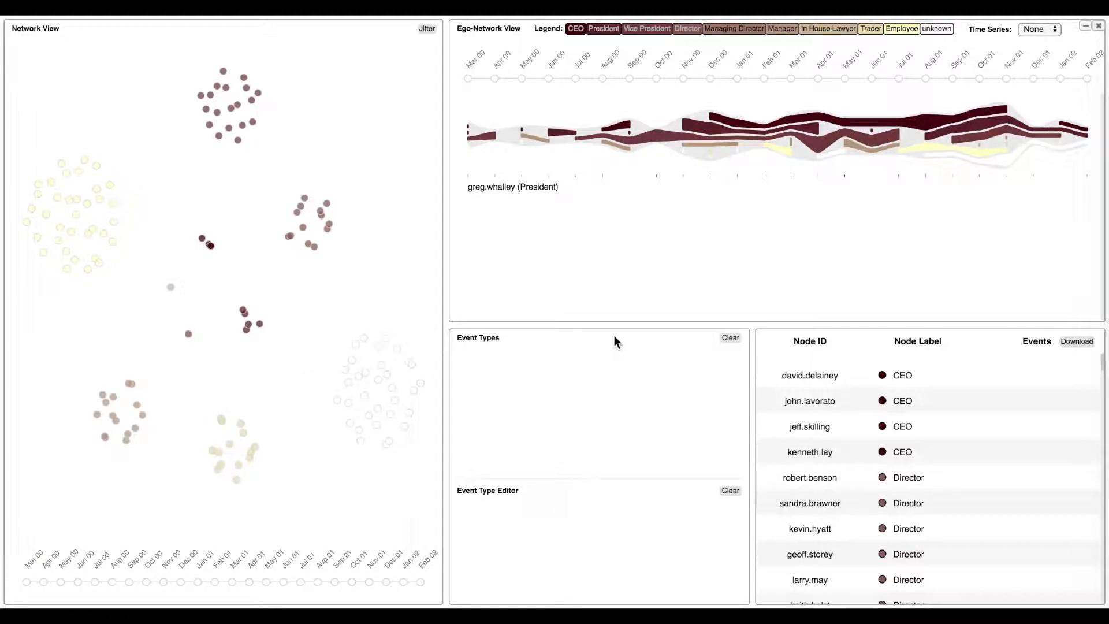
left_click(825, 403)
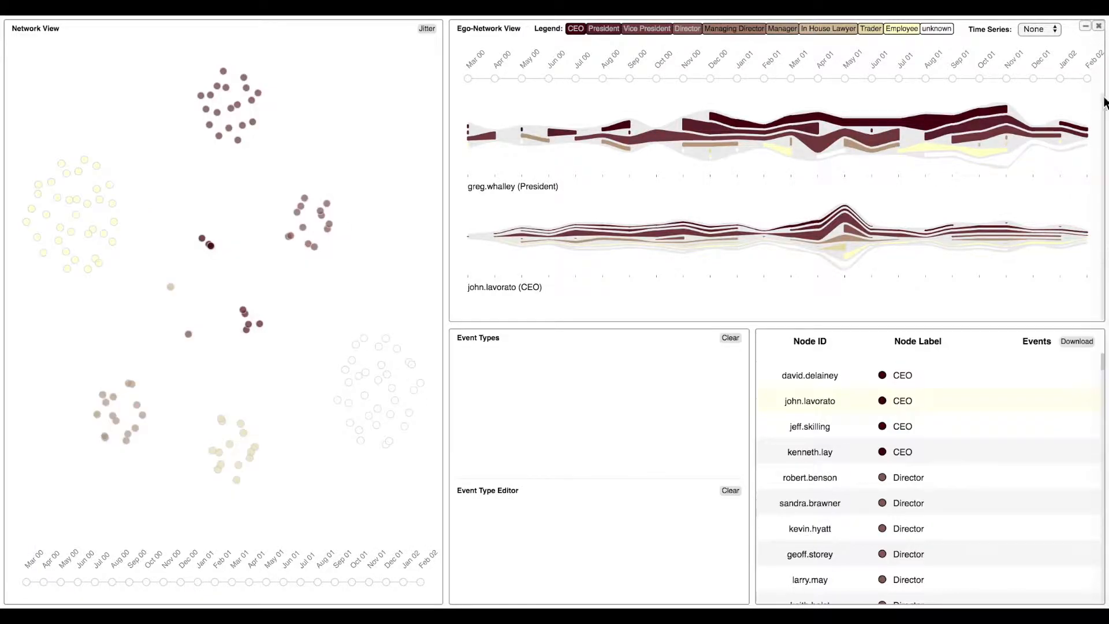
Toggle the continuous role bands of both ego-network timelines off and on, and highlight the Vice President and Director roles.
left_click(1085, 27)
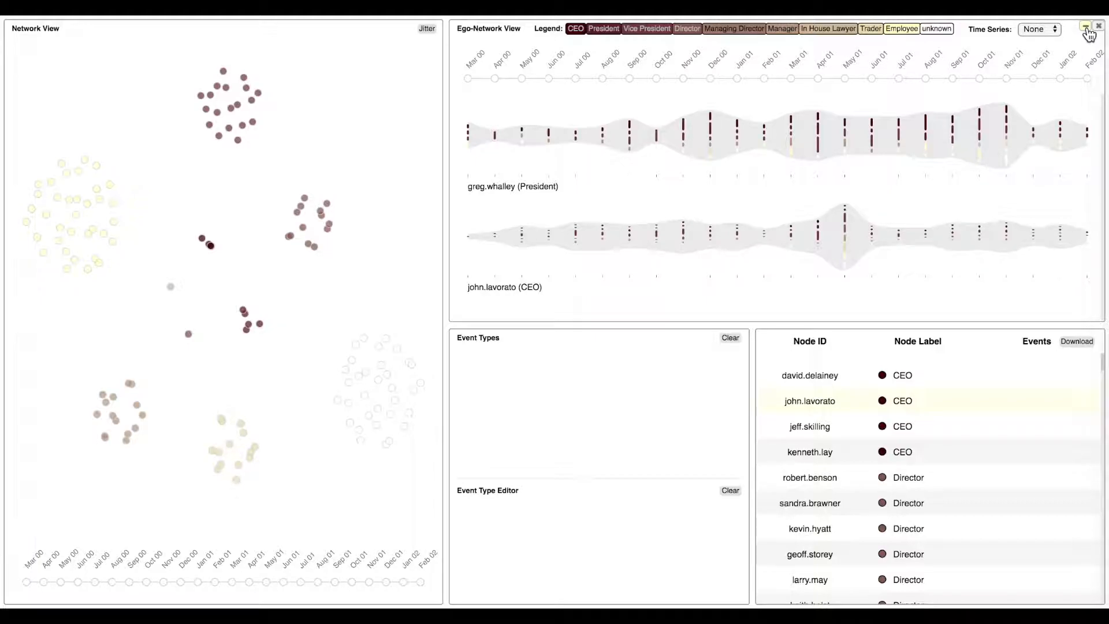
left_click(1087, 29)
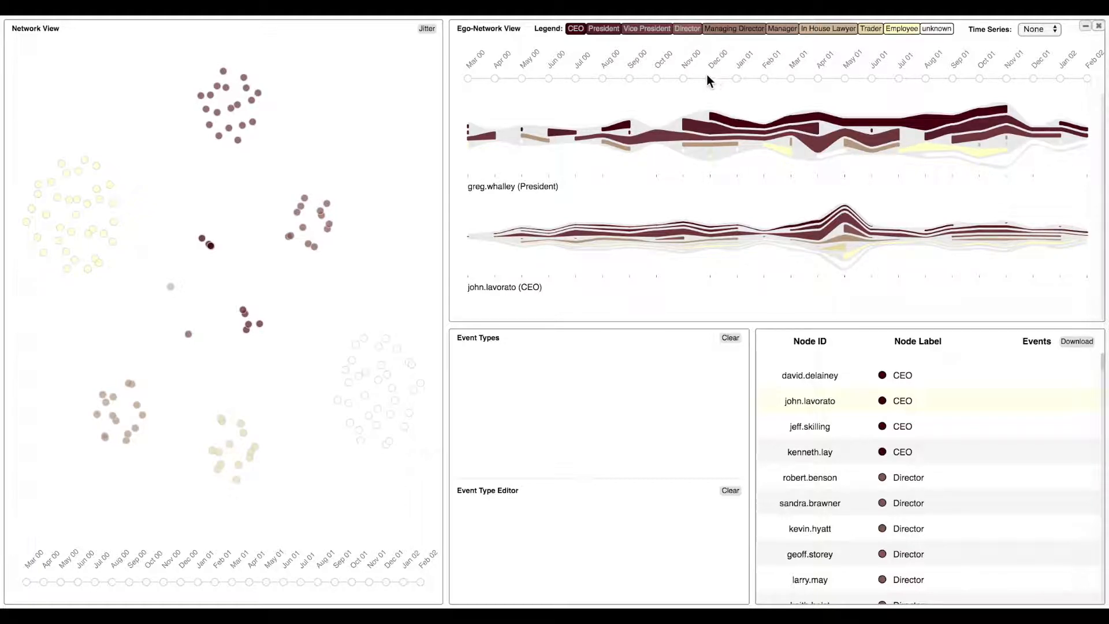
mouse_move(651, 31)
mouse_move(692, 36)
Lock the network view on the CEO's May 01 ego-network, examine its central node, and release the lock.
mouse_move(727, 232)
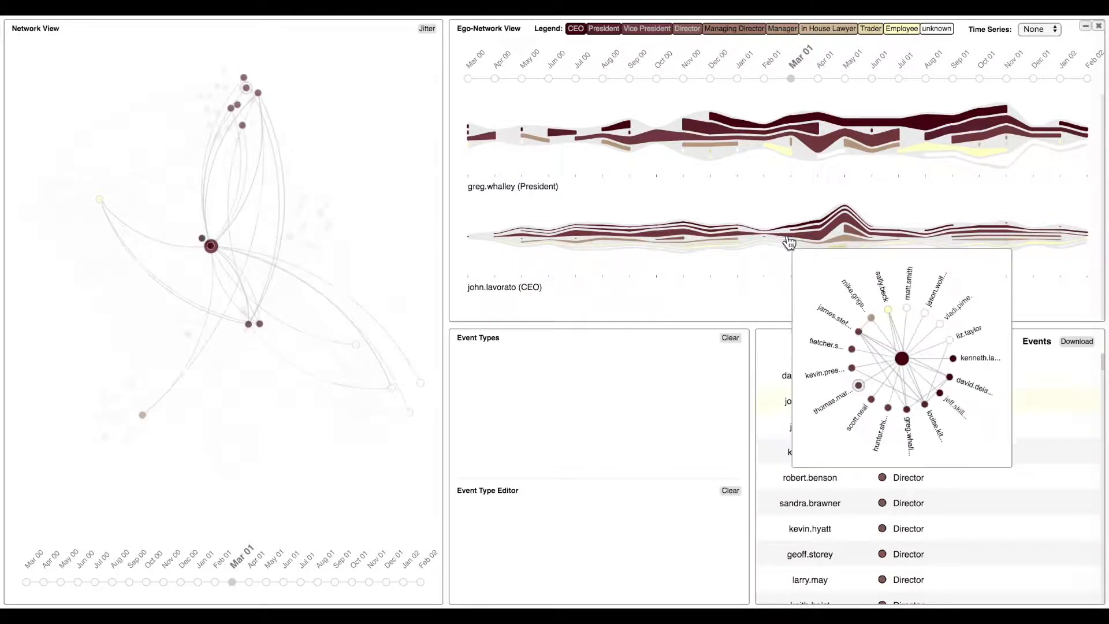
left_click(849, 249)
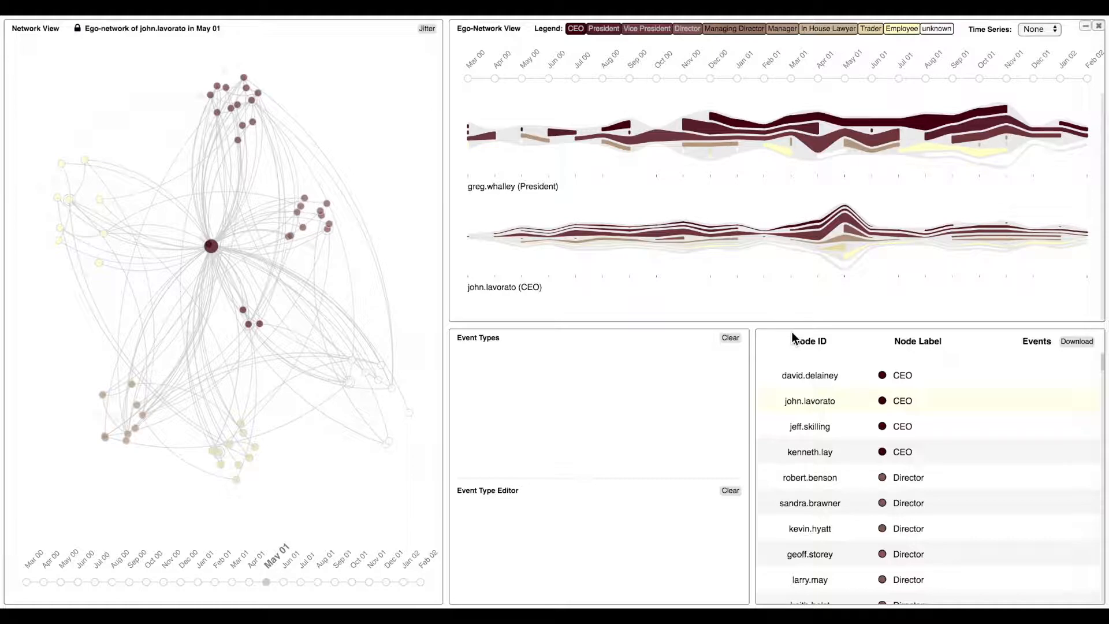
mouse_move(209, 247)
left_click(190, 32)
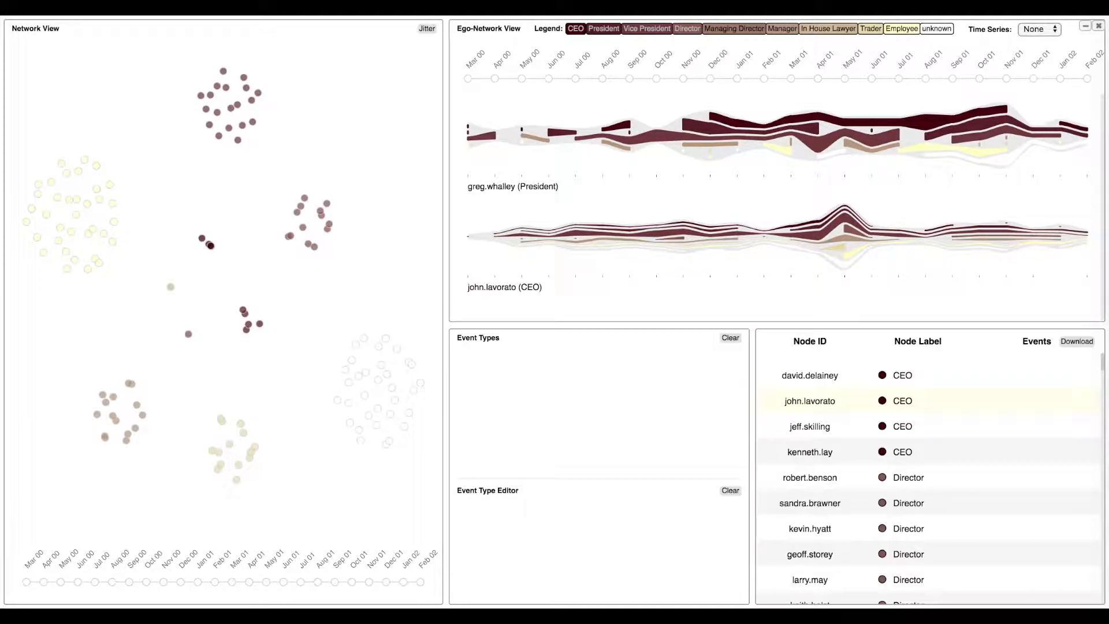
Display the Size time series for both ego-networks and put them on a shared vertical scale.
left_click(1040, 29)
left_click(1049, 37)
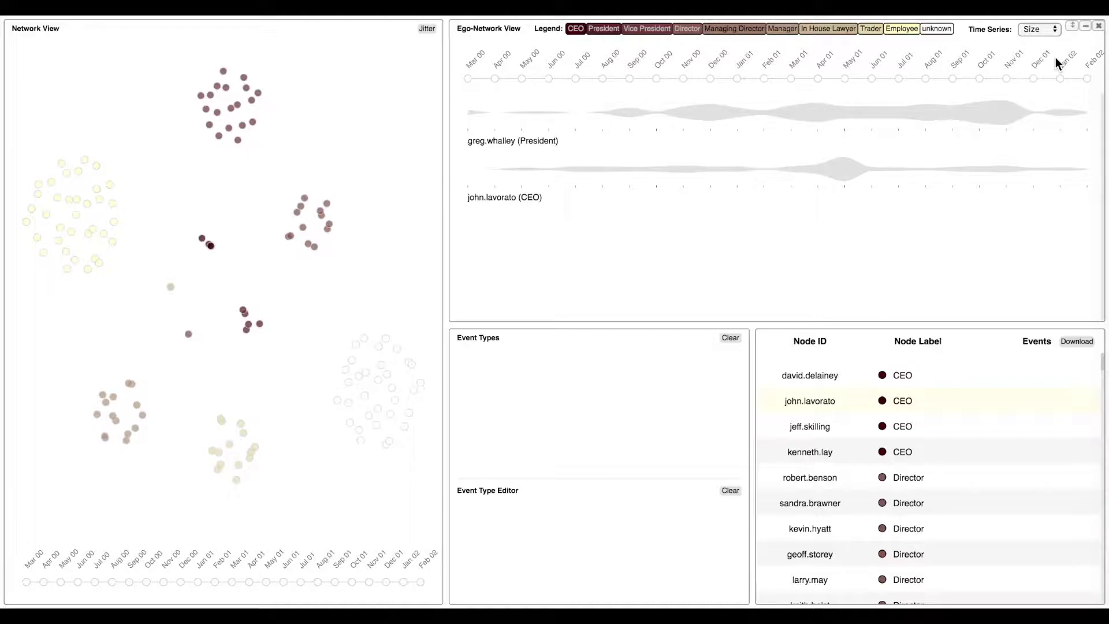
left_click(1072, 26)
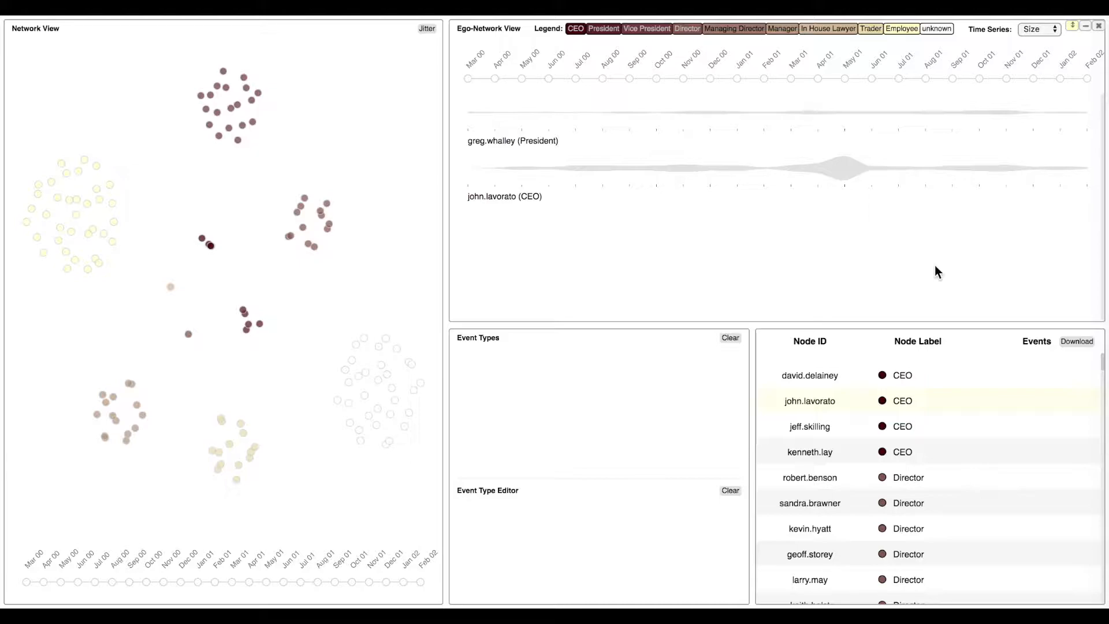
Start a Size event type specified by value range, and set the range from 10 to 66.
left_click(618, 376)
left_click(680, 551)
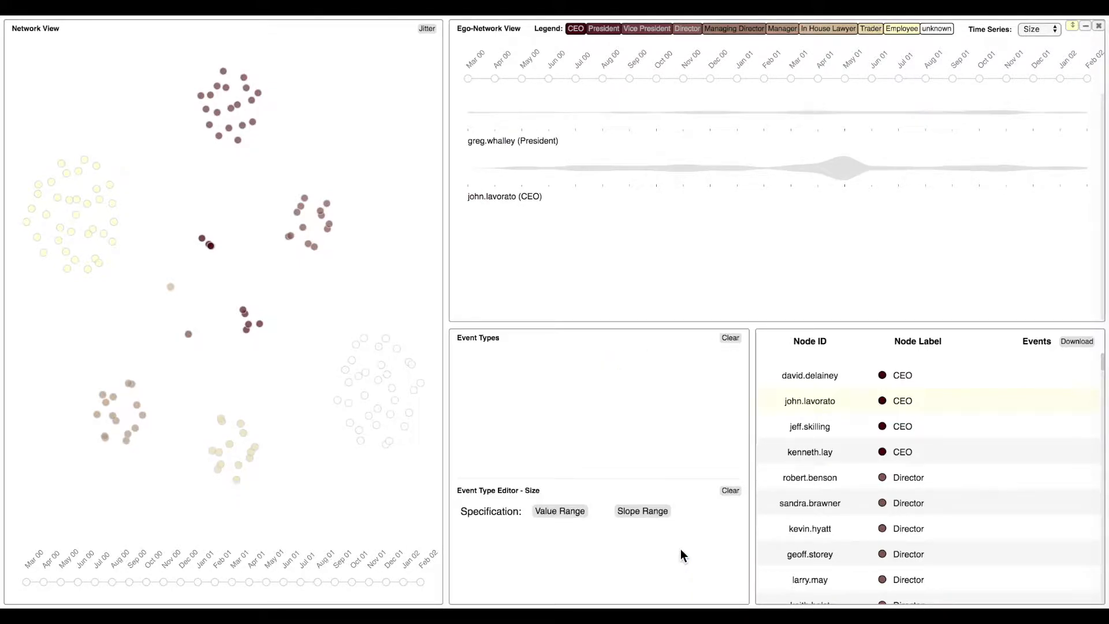
left_click(571, 512)
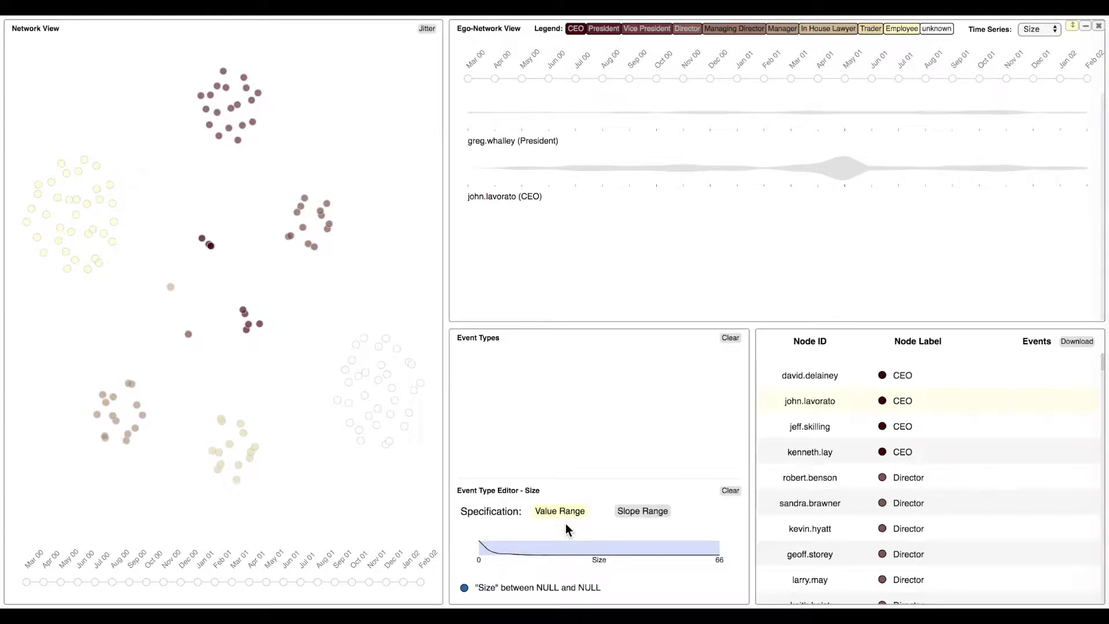
left_click_drag(546, 548, 719, 548)
left_click_drag(546, 550, 516, 558)
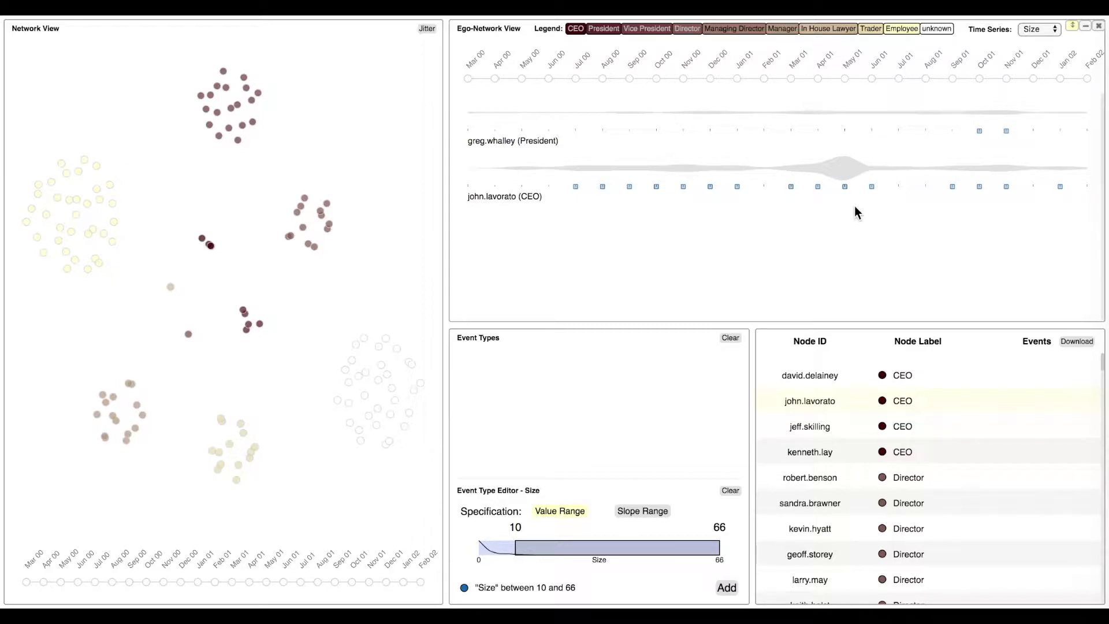
Name the event type "size is large" and add it to the event types.
double_click(565, 589)
type("size is large")
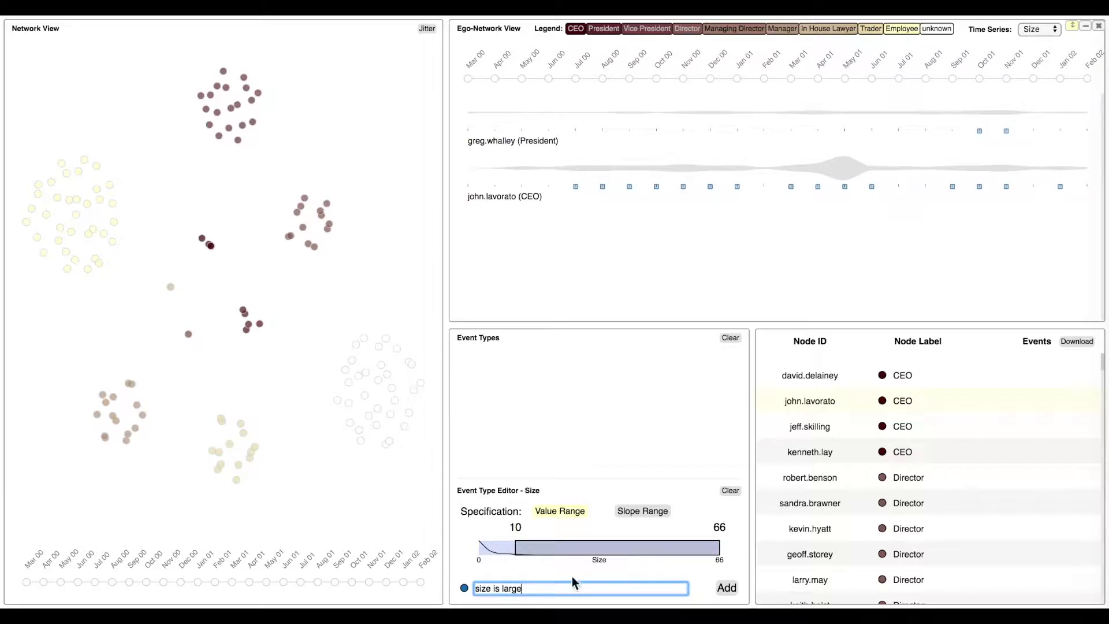
key("Return")
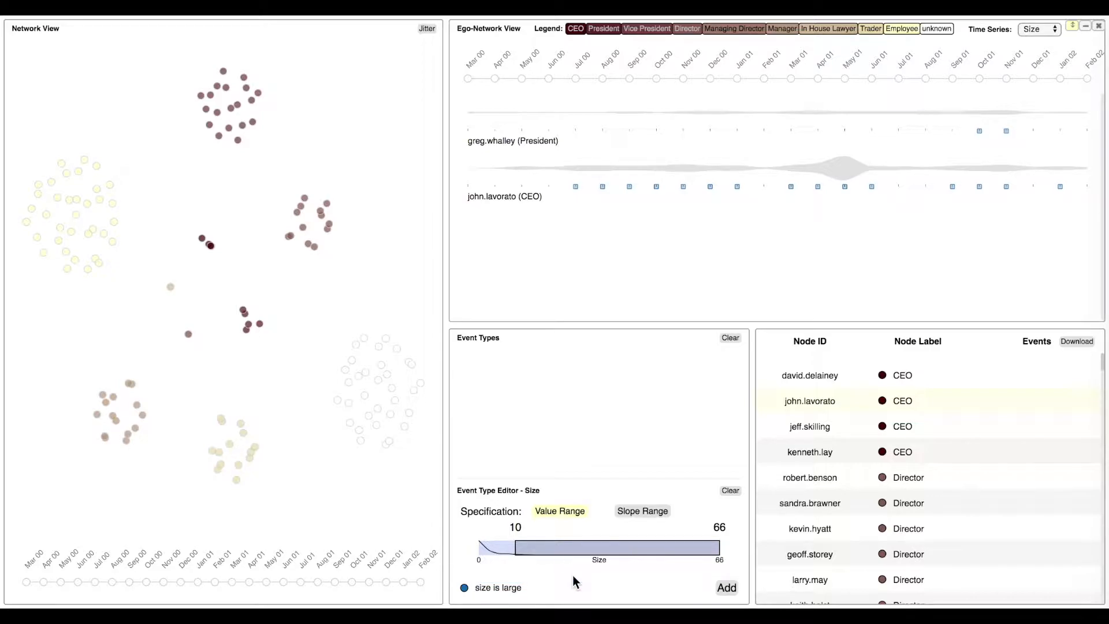
left_click(728, 590)
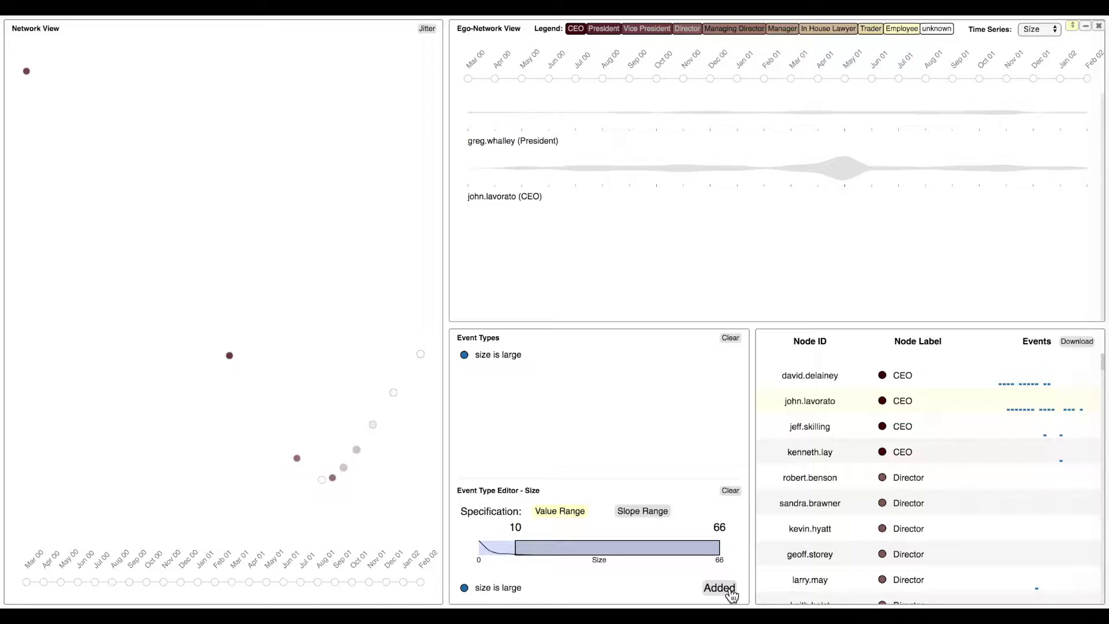
Add a second Size event type for values 0 to 2 named "size is small", and clear the event type editor.
left_click_drag(684, 549, 597, 547)
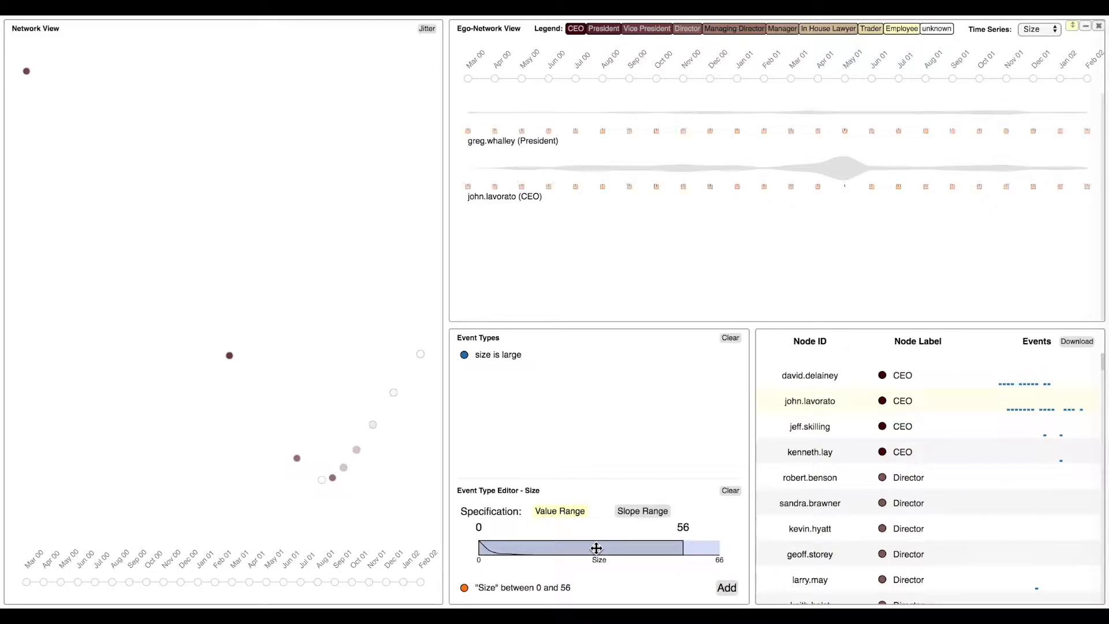
left_click_drag(684, 549, 486, 559)
left_click(520, 587)
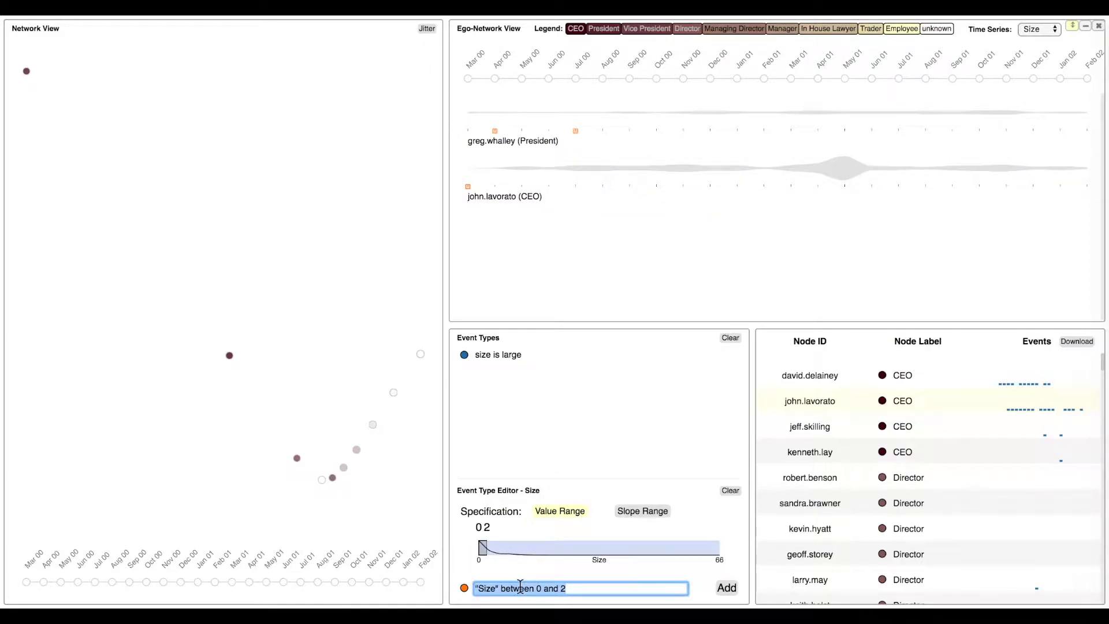
type("size is ")
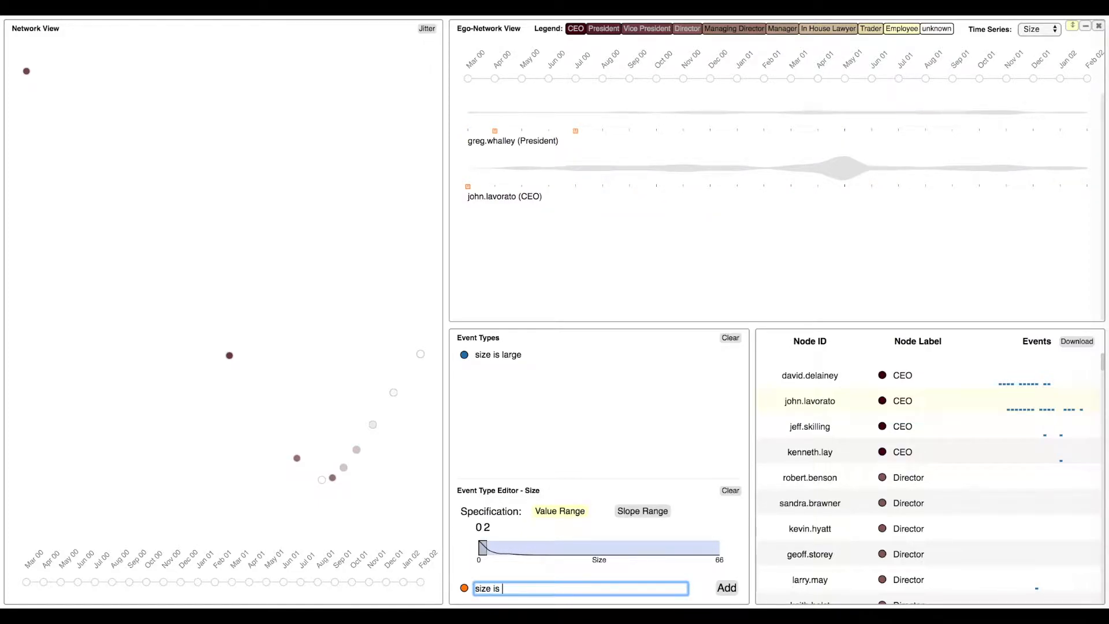
type("small")
key("Return")
left_click(728, 590)
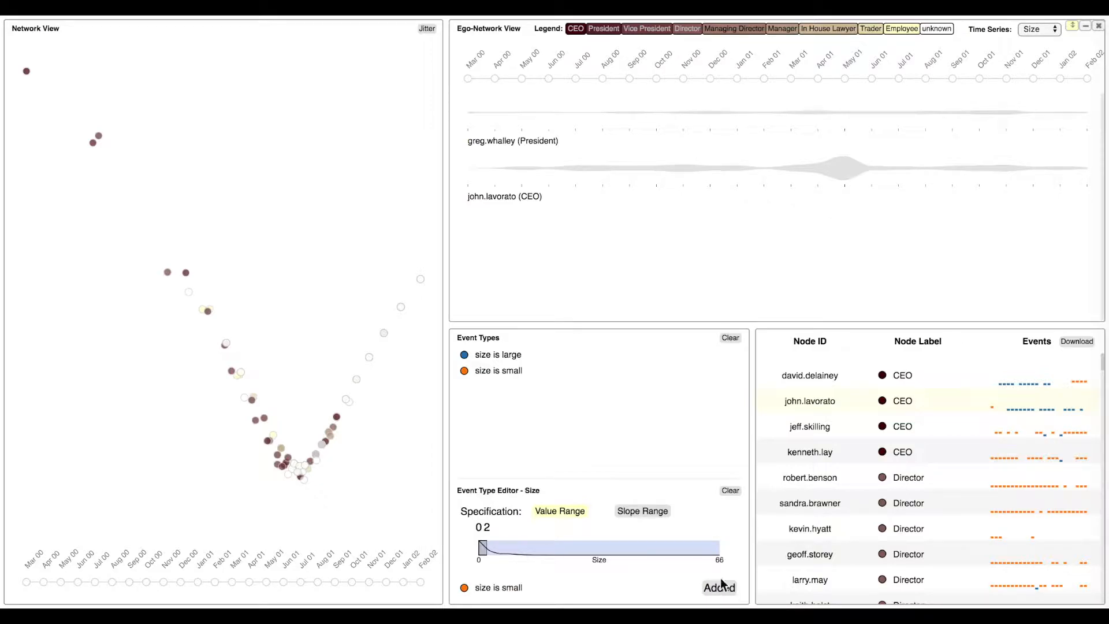
left_click(729, 491)
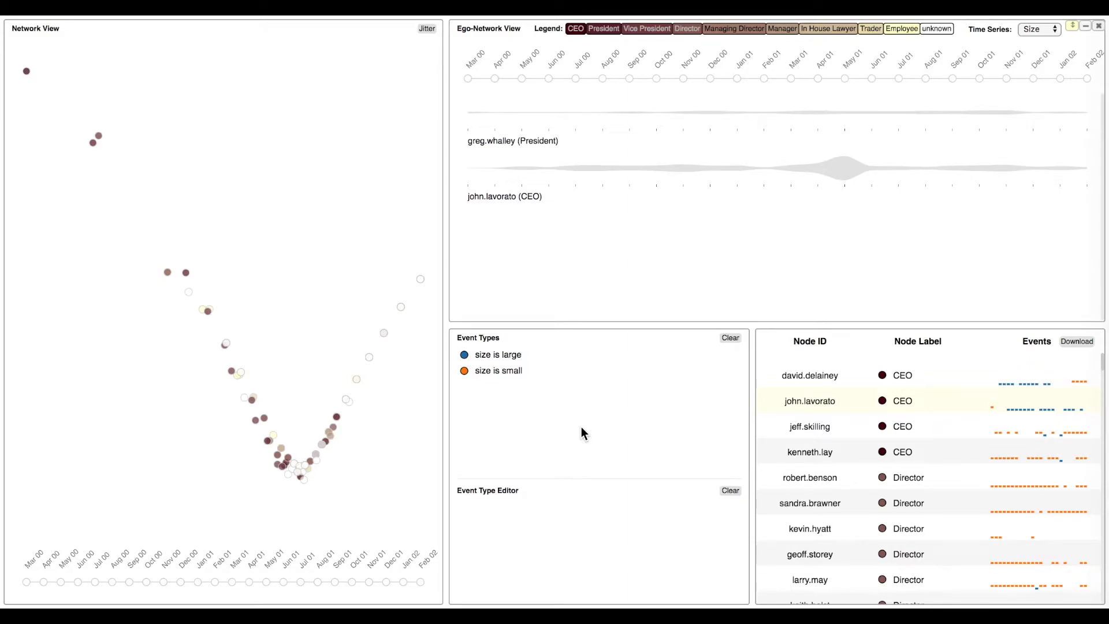
Jitter the overlapping nodes in the network view and examine the event sequence of the isolated outlier node.
mouse_move(27, 75)
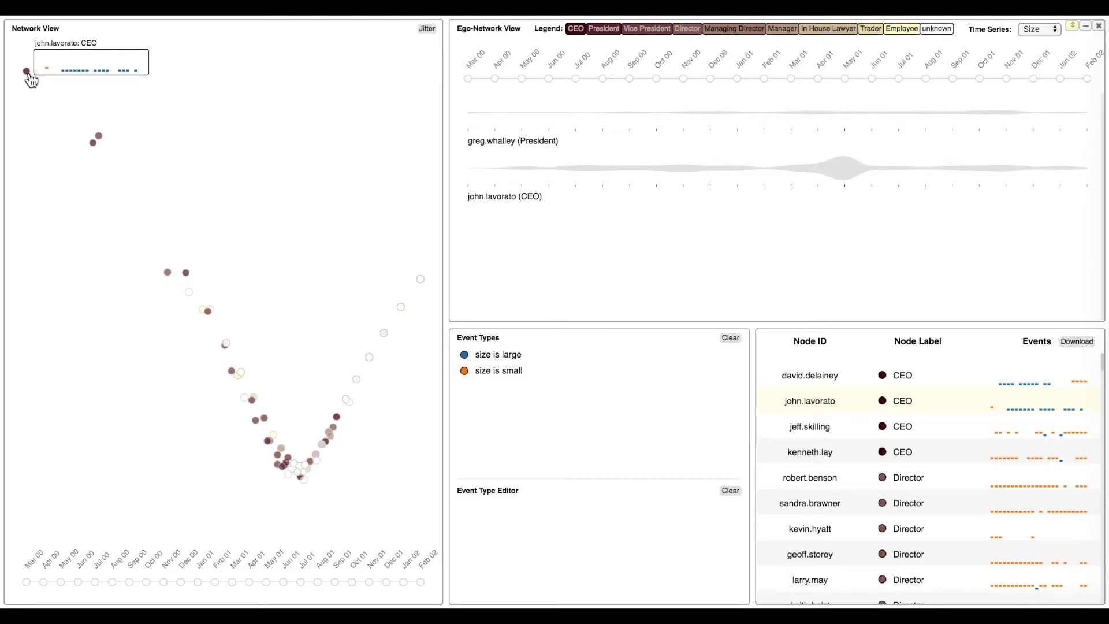
left_click(424, 32)
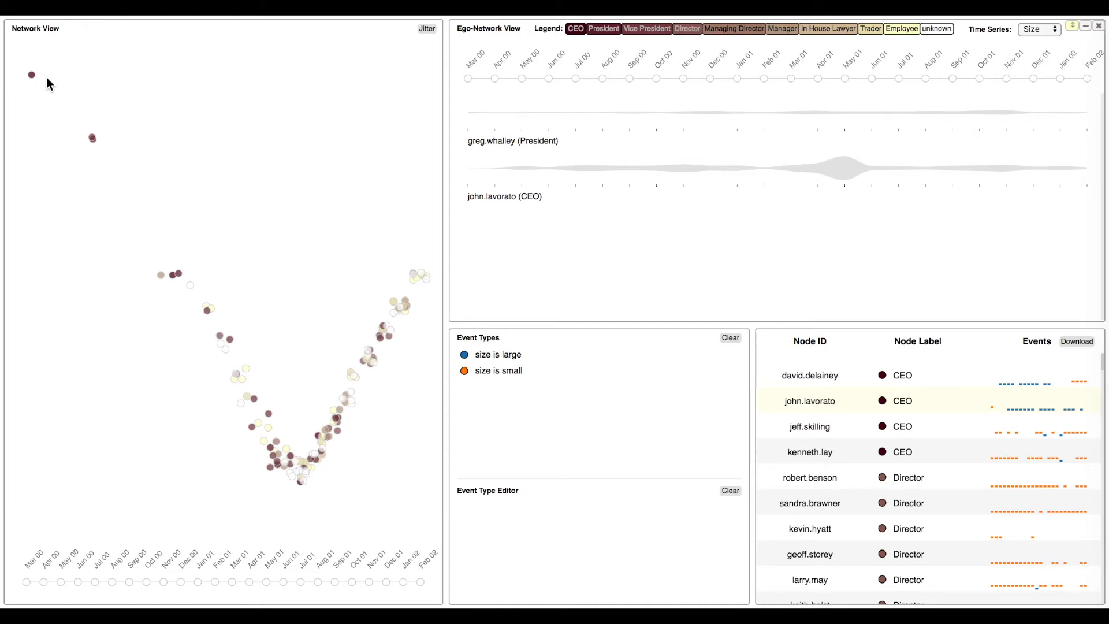
mouse_move(32, 77)
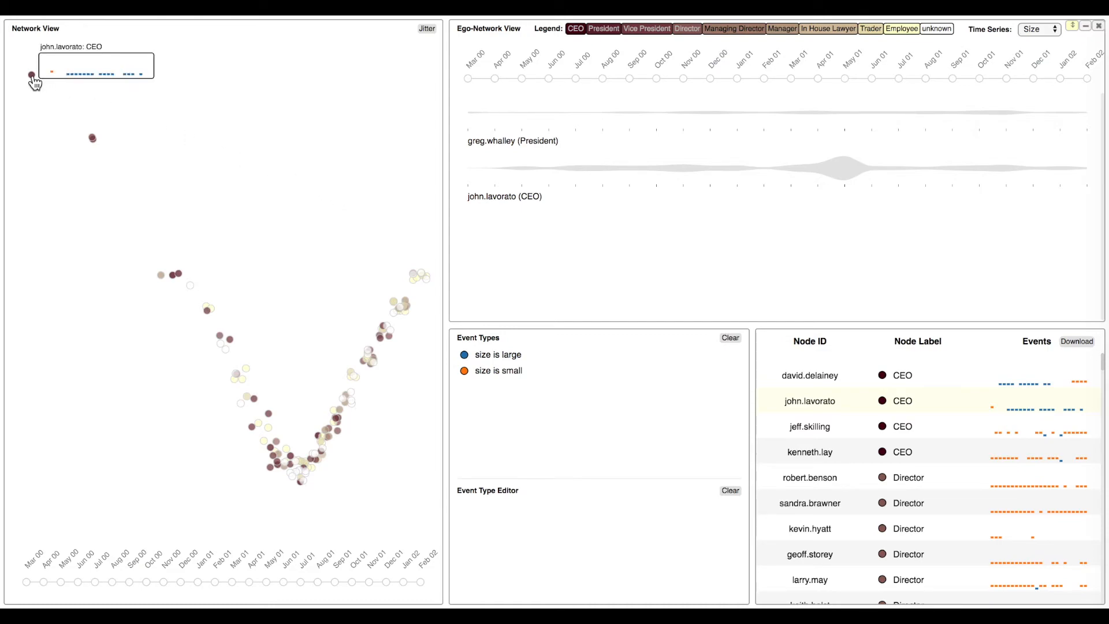